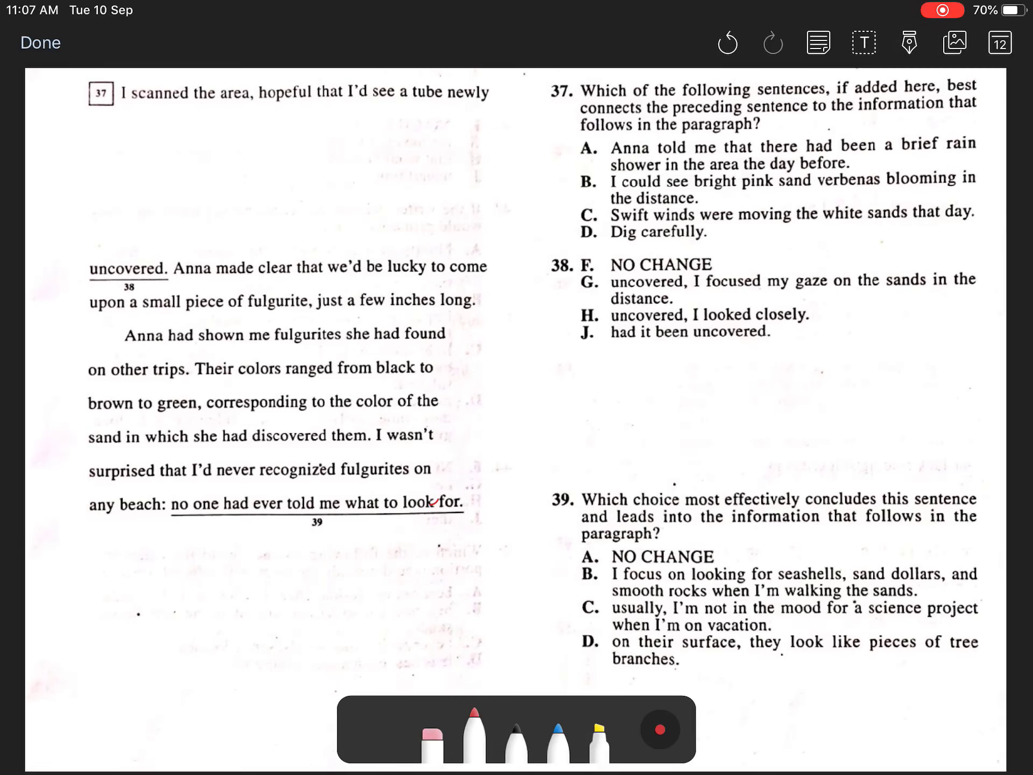
Draw a red arrow pointing at answer choice C of question 37
{"action": "left_click_drag", "start_coordinate": [554, 216], "coordinate": [579, 216]}
{"action": "left_click_drag", "start_coordinate": [578, 215], "coordinate": [567, 224]}
{"action": "scroll", "coordinate": [518, 388], "scroll_direction": "up", "scroll_amount": 3}
{"action": "scroll", "coordinate": [518, 388], "scroll_direction": "up", "scroll_amount": 2}
Draw a small red caret beneath the numbered box for item 37 in the passage
{"action": "mouse_move", "coordinate": [102, 314]}
{"action": "left_mouse_down"}
{"action": "mouse_move", "coordinate": [106, 303]}
{"action": "mouse_move", "coordinate": [110, 314]}
{"action": "left_mouse_up"}
{"action": "scroll", "coordinate": [517, 388], "scroll_direction": "up", "scroll_amount": 2}
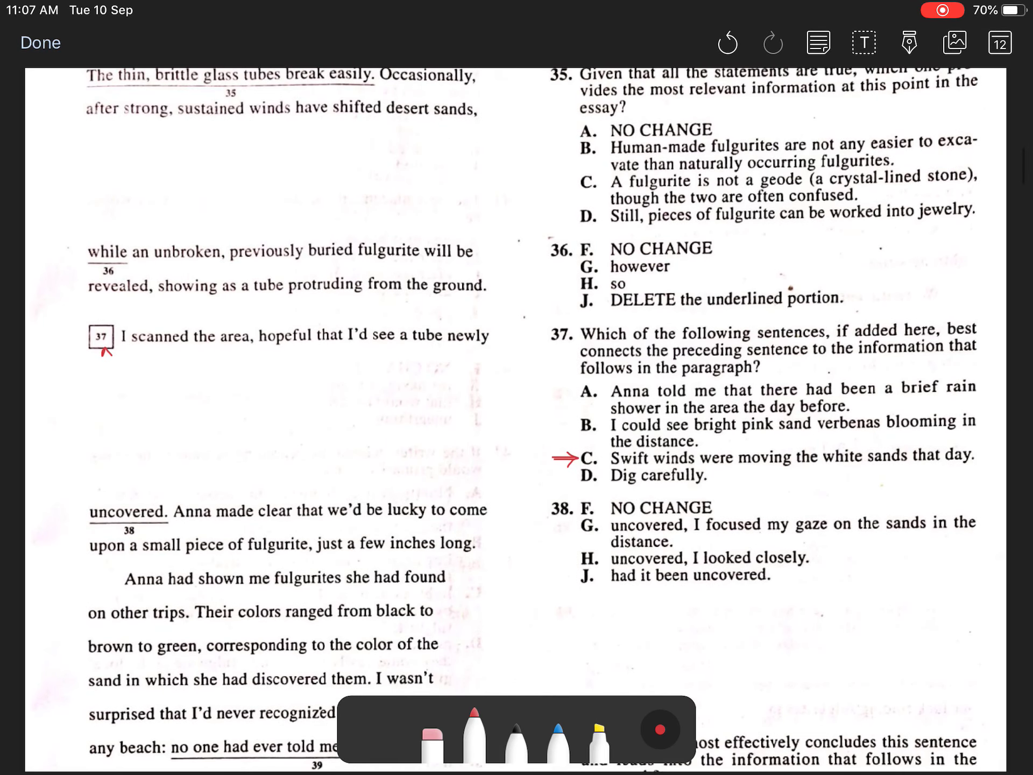
{"action": "scroll", "coordinate": [516, 388], "scroll_direction": "up", "scroll_amount": 1}
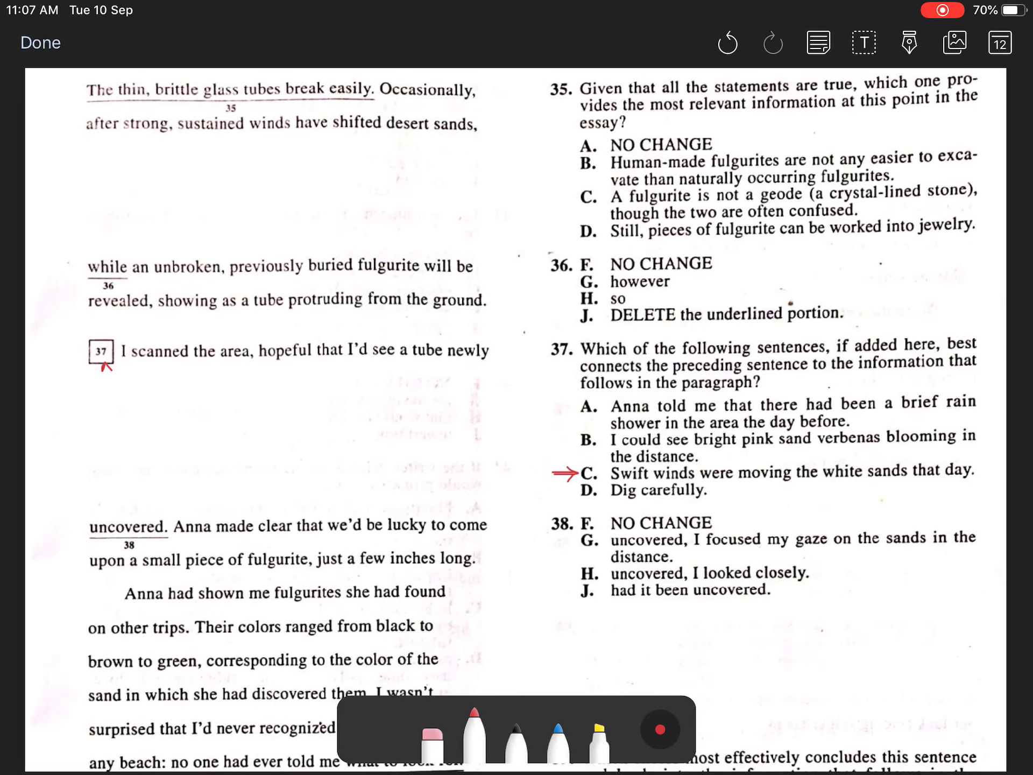
Underline the shifting-sands sentence, the buried fulgurite phrase, 'revealed' and the 'I scanned the area' sentence
{"action": "left_click_drag", "start_coordinate": [91, 140], "coordinate": [476, 138]}
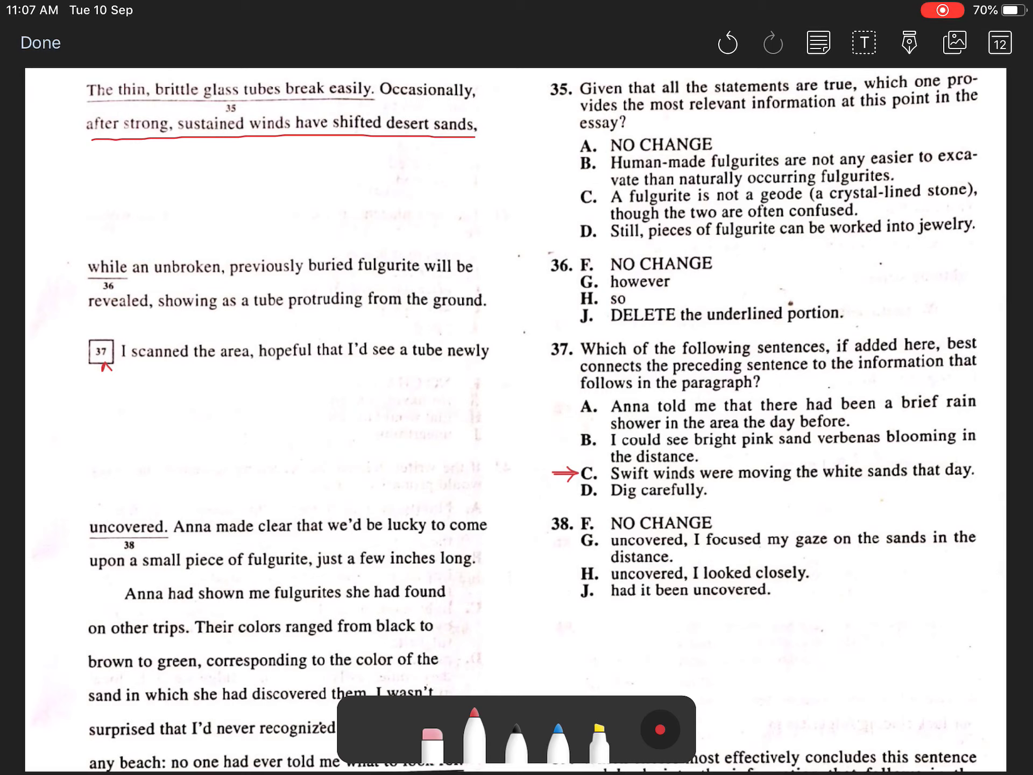
{"action": "left_click_drag", "start_coordinate": [140, 279], "coordinate": [470, 278]}
{"action": "left_click_drag", "start_coordinate": [95, 313], "coordinate": [145, 311]}
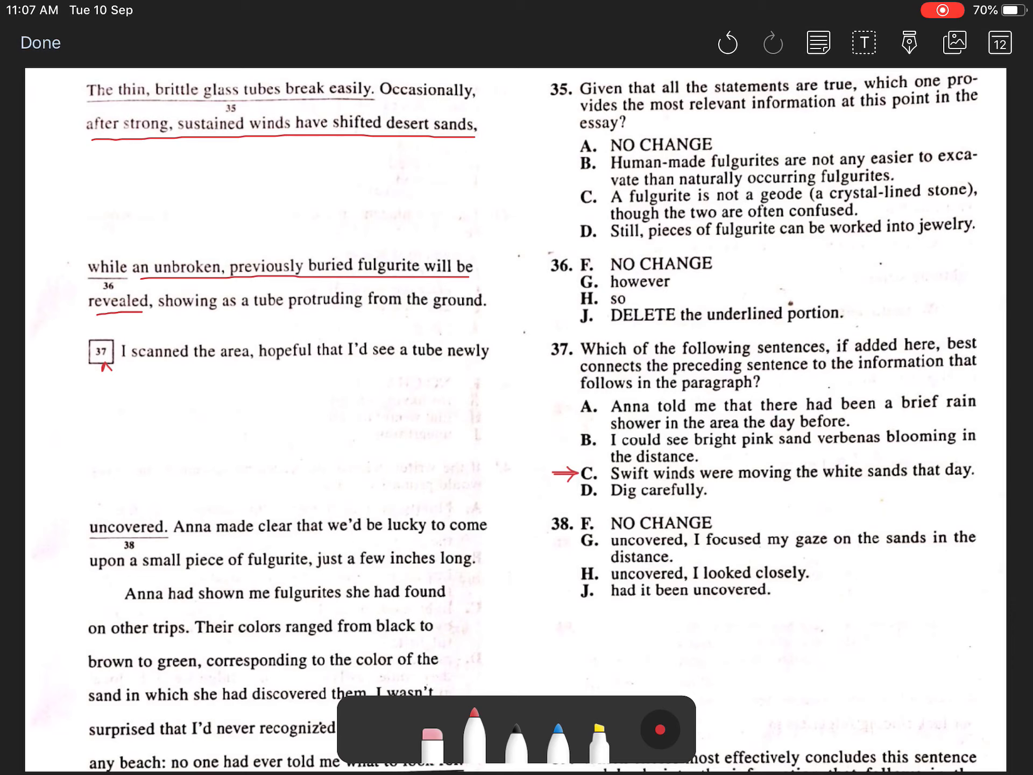
{"action": "left_click_drag", "start_coordinate": [142, 366], "coordinate": [488, 363]}
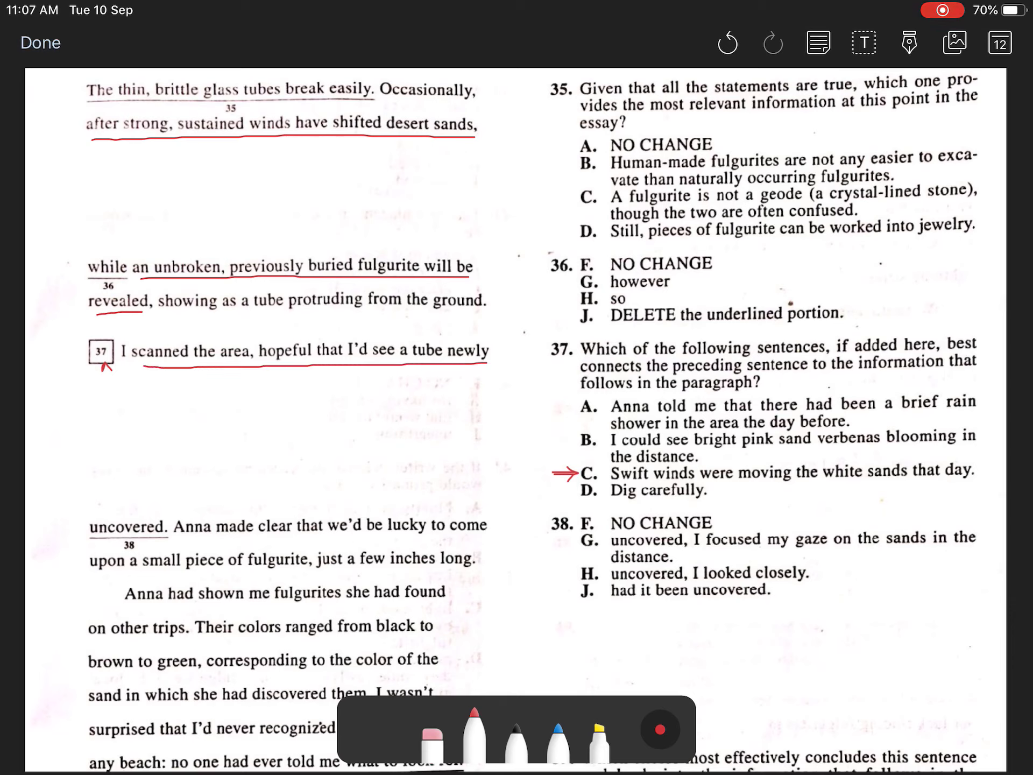
Underline 'uncovered', add a curved arrow beside box 37, and underline choice C's swift-winds sentence
{"action": "left_click_drag", "start_coordinate": [92, 540], "coordinate": [156, 540]}
{"action": "left_click_drag", "start_coordinate": [84, 354], "coordinate": [87, 326]}
{"action": "left_click_drag", "start_coordinate": [617, 481], "coordinate": [967, 479]}
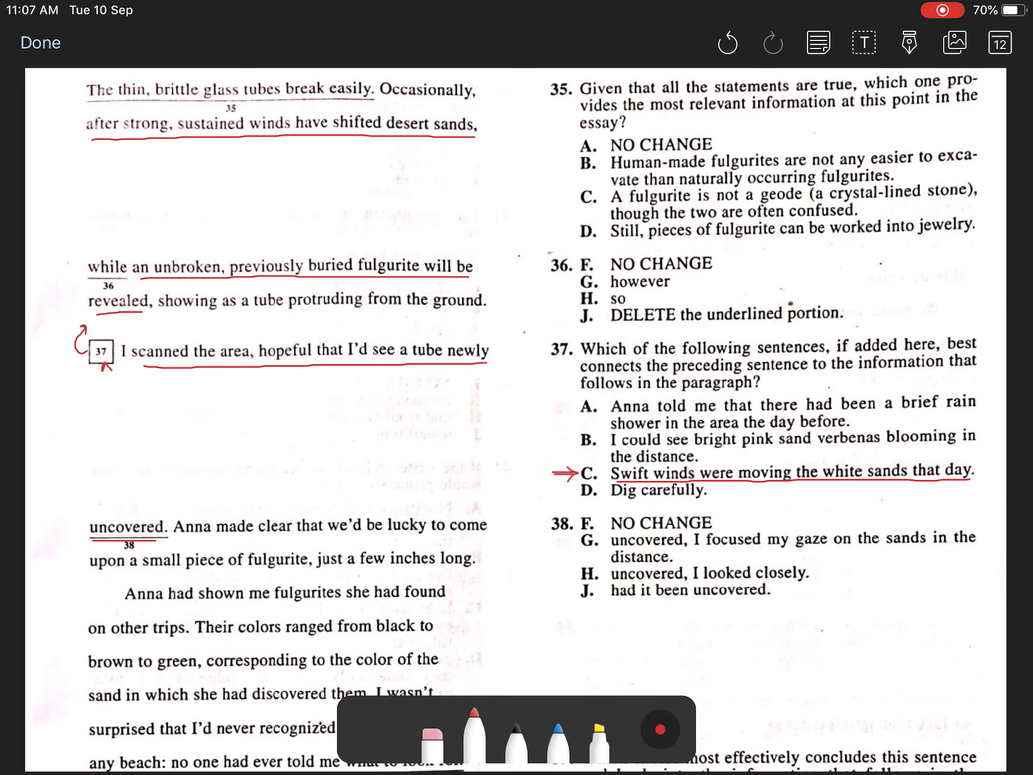